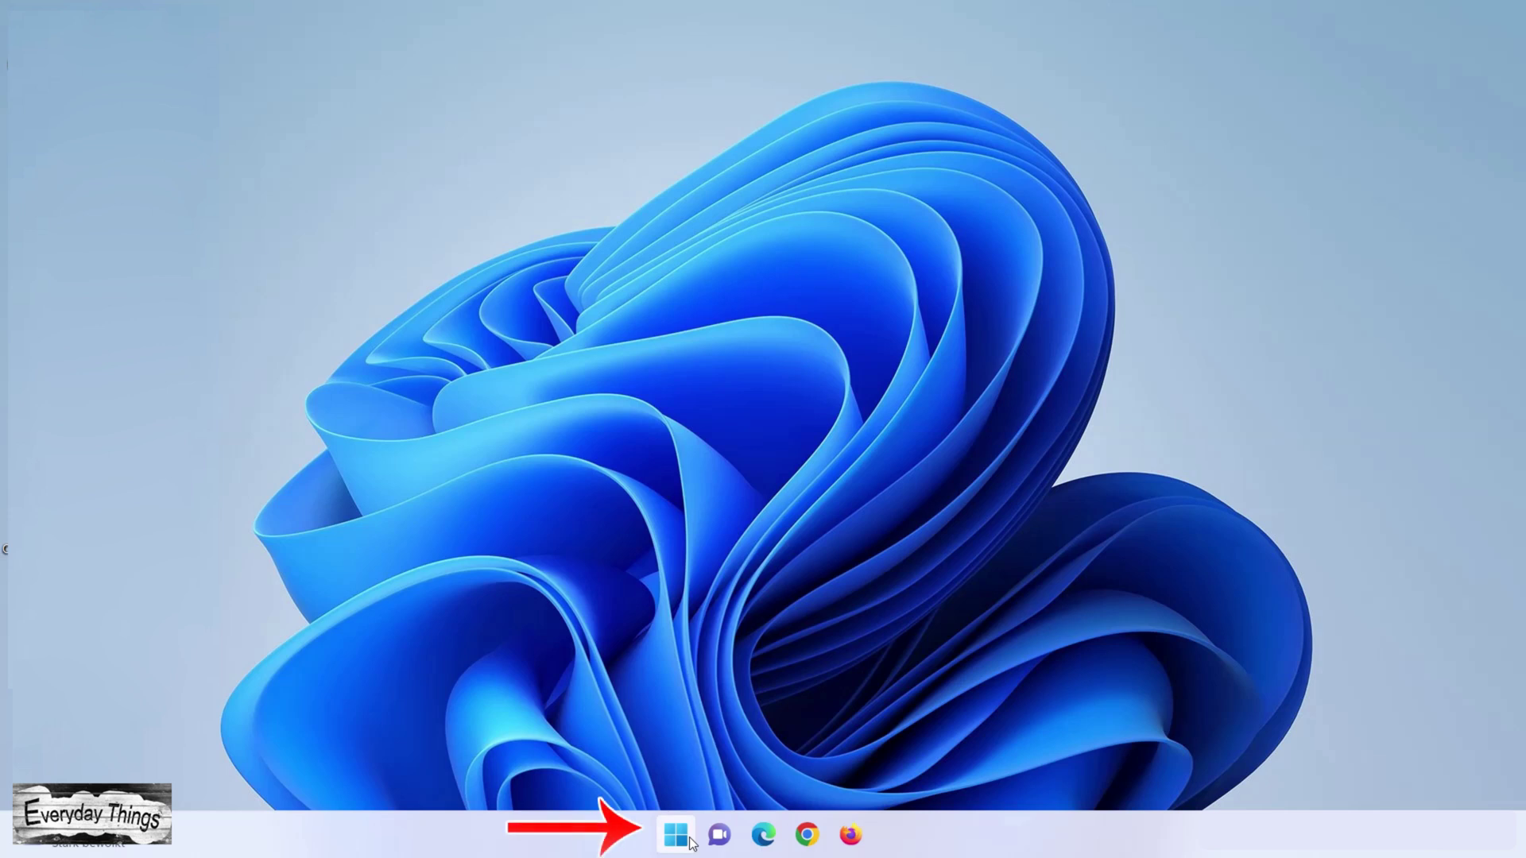
Open the Start menu from the taskbar to show the pinned apps
{"action": "left_click", "coordinate": [677, 835]}
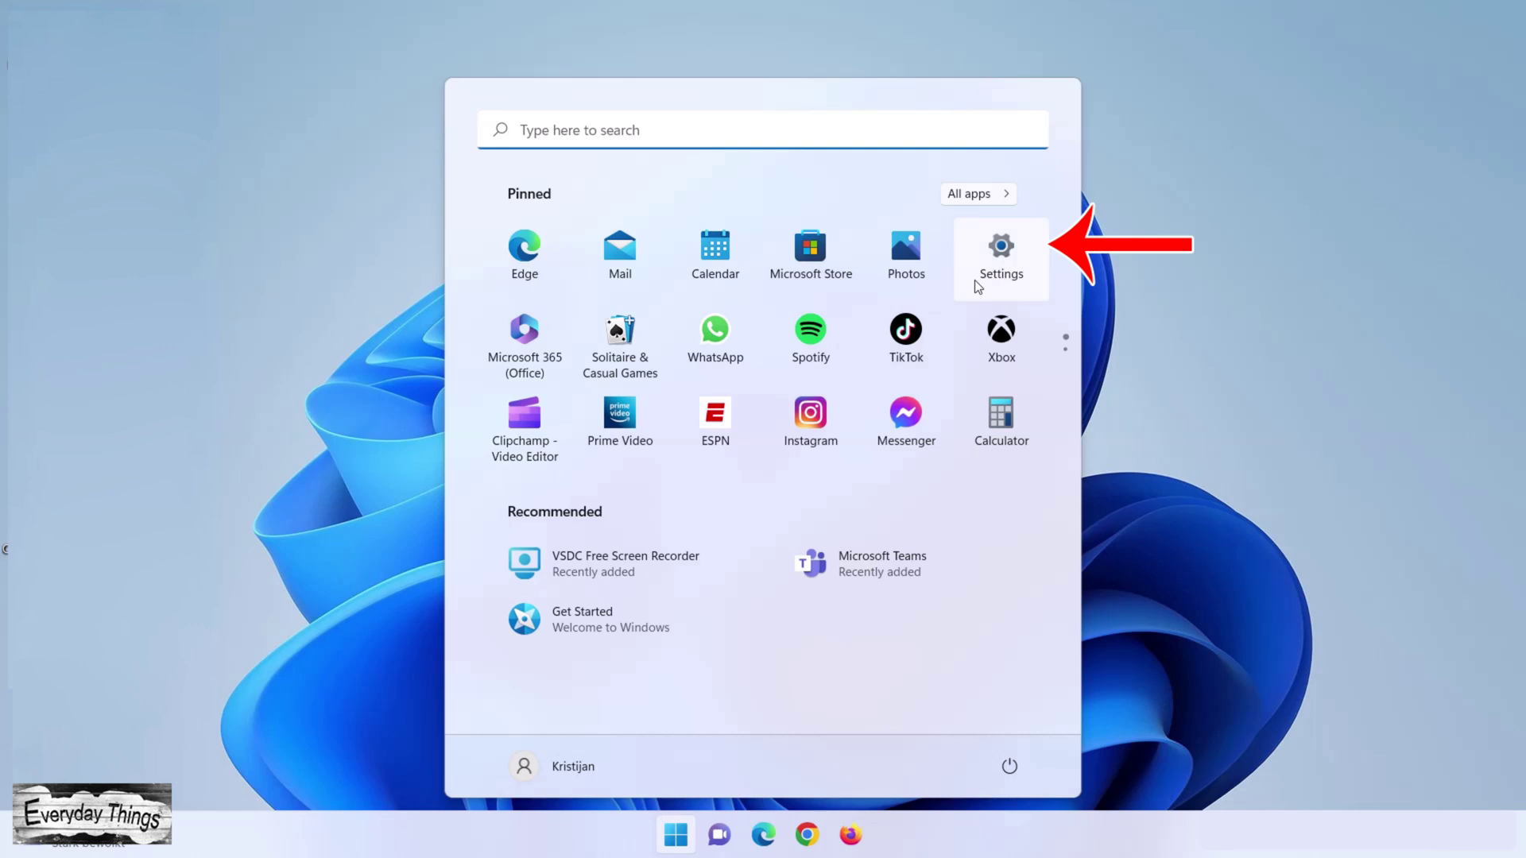
Launch Settings from the Start menu and go to the Accounts page
{"action": "left_click", "coordinate": [1051, 230]}
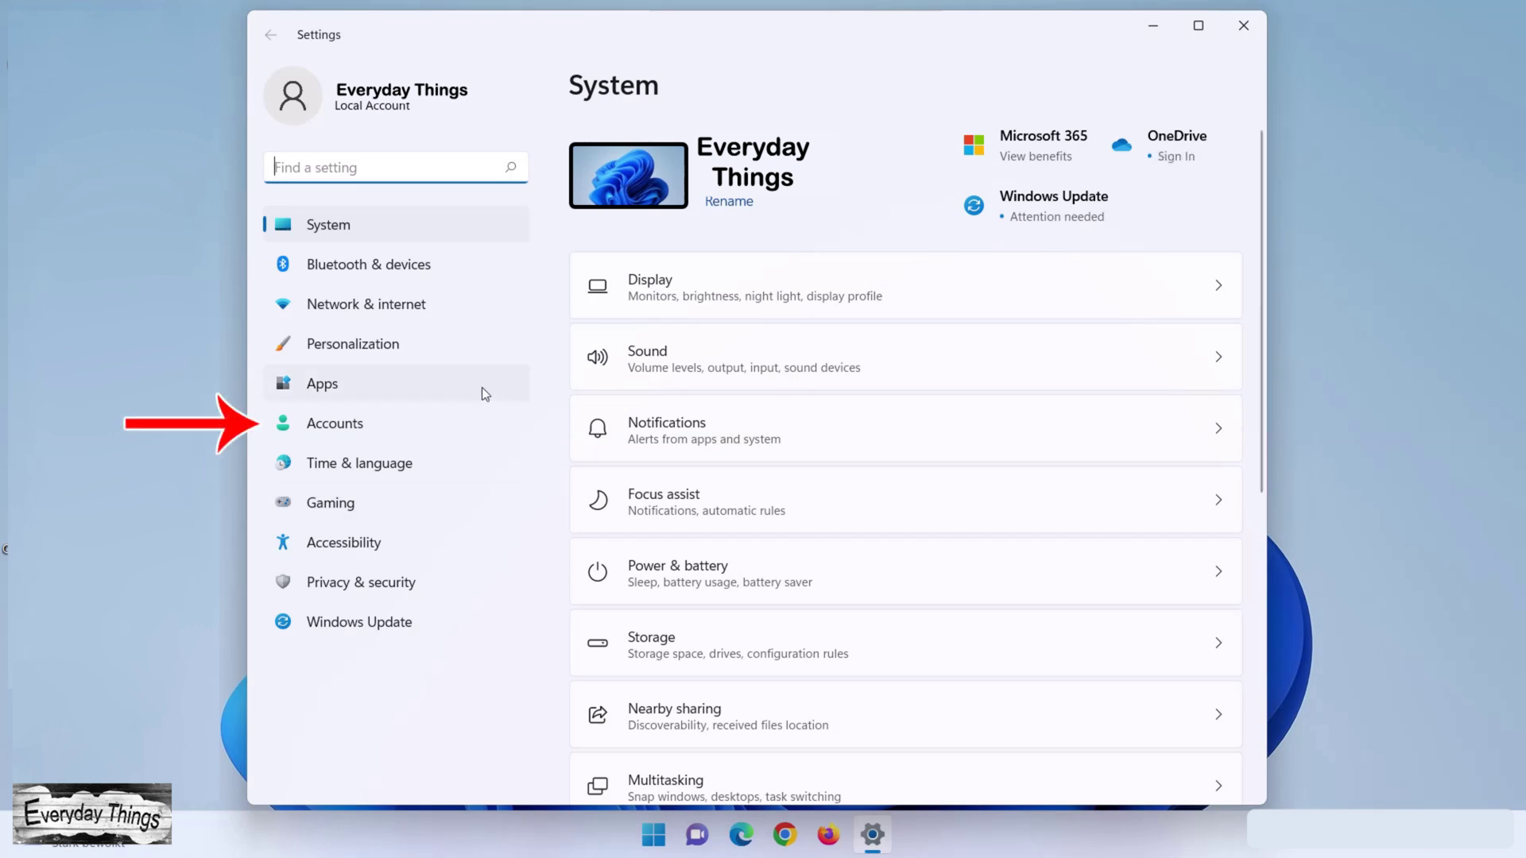
{"action": "left_click", "coordinate": [439, 421]}
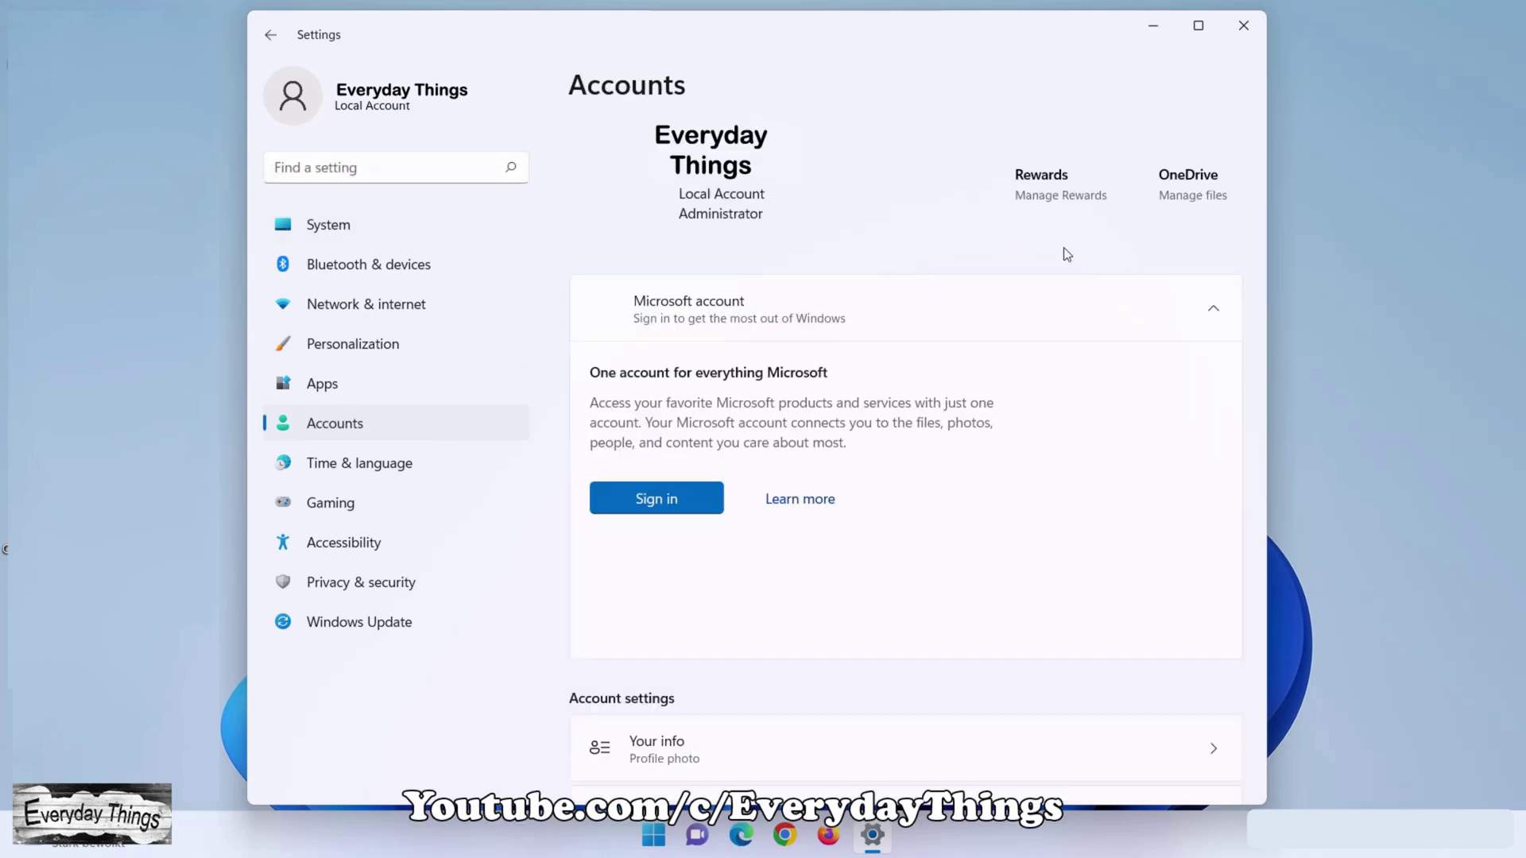
{"action": "scroll", "coordinate": [1067, 298], "scroll_direction": "down", "scroll_amount": 3}
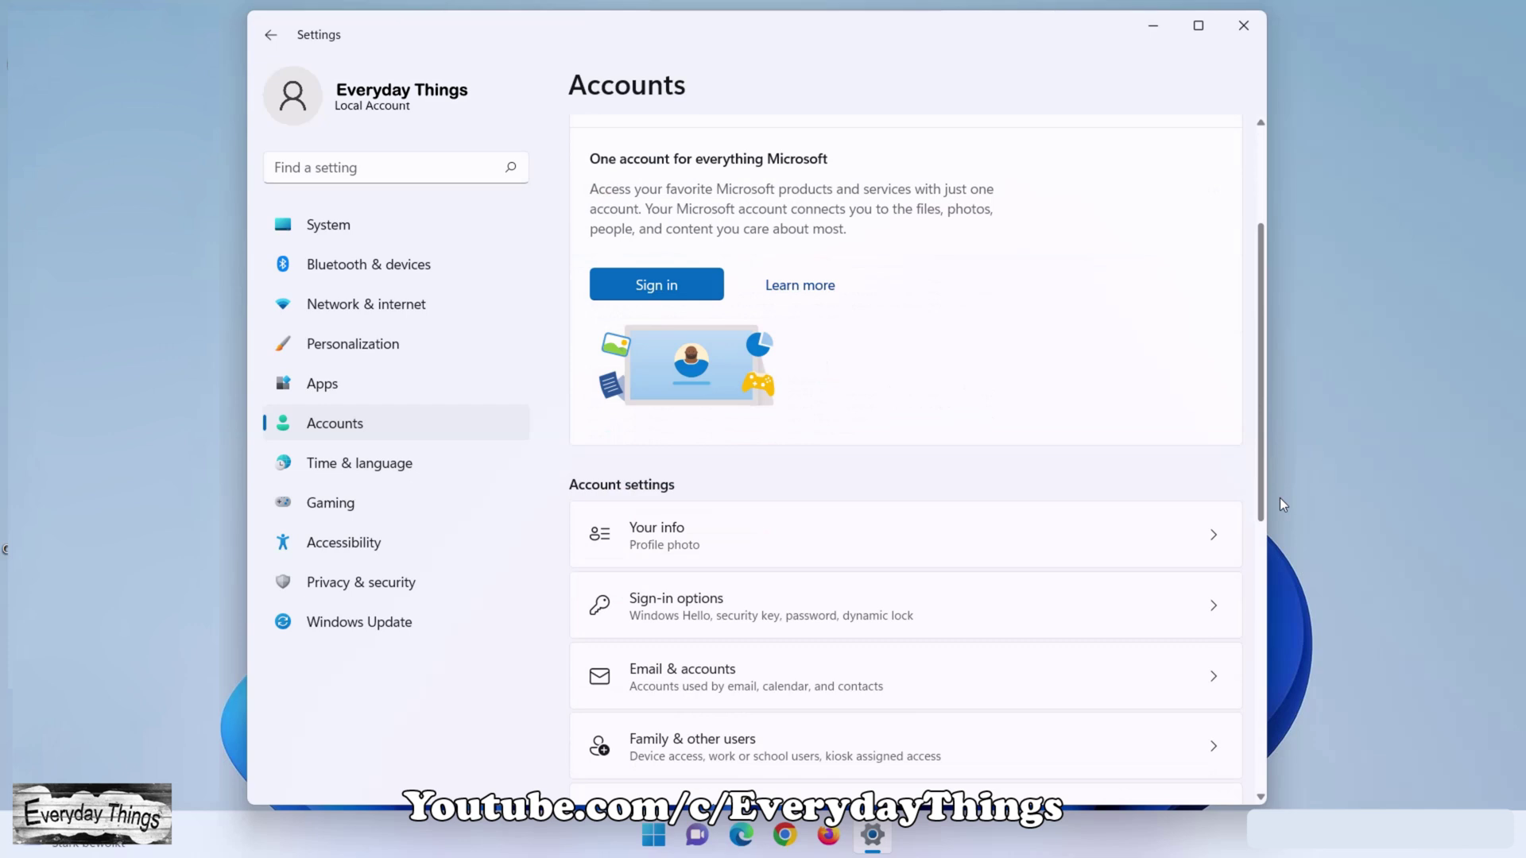
{"action": "scroll", "coordinate": [1279, 498], "scroll_direction": "down", "scroll_amount": 2}
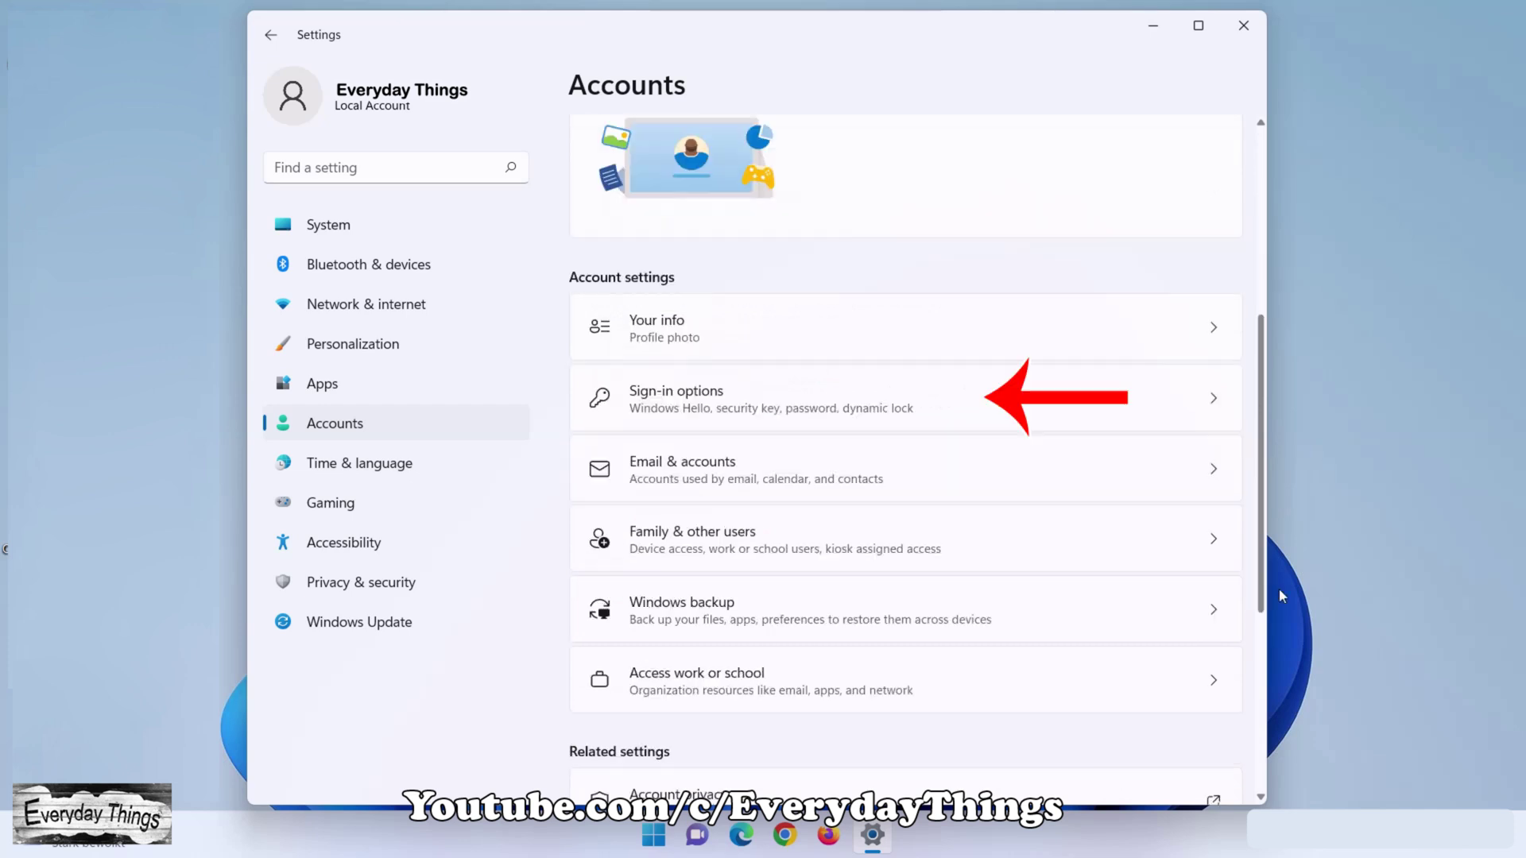
Go to Sign-in options and expand the Password entry
{"action": "left_click", "coordinate": [939, 403]}
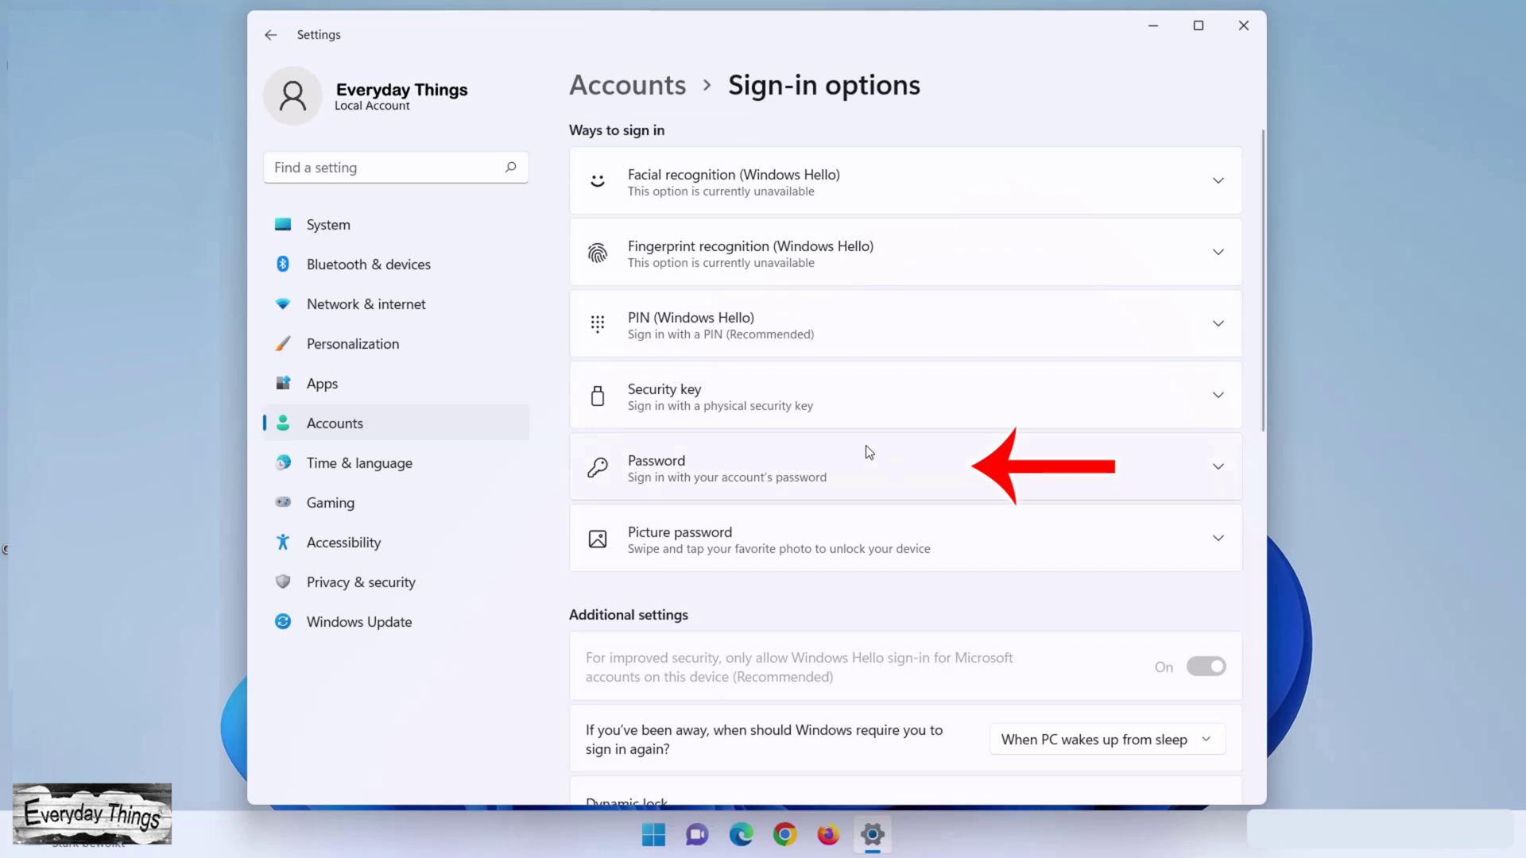
{"action": "left_click", "coordinate": [866, 445]}
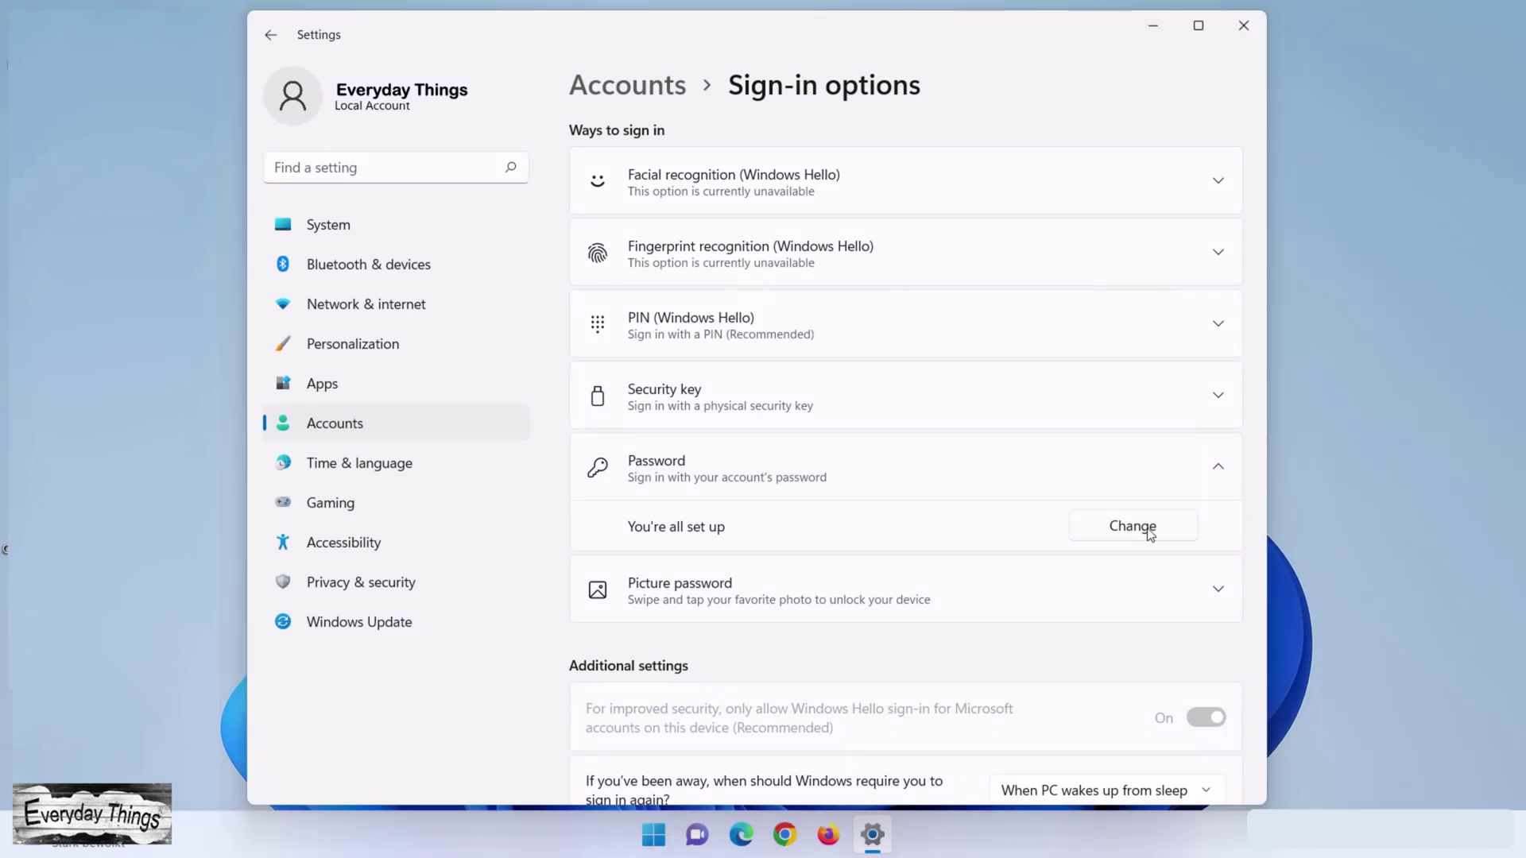
Begin a password change and confirm the current account password
{"action": "left_click", "coordinate": [1150, 532]}
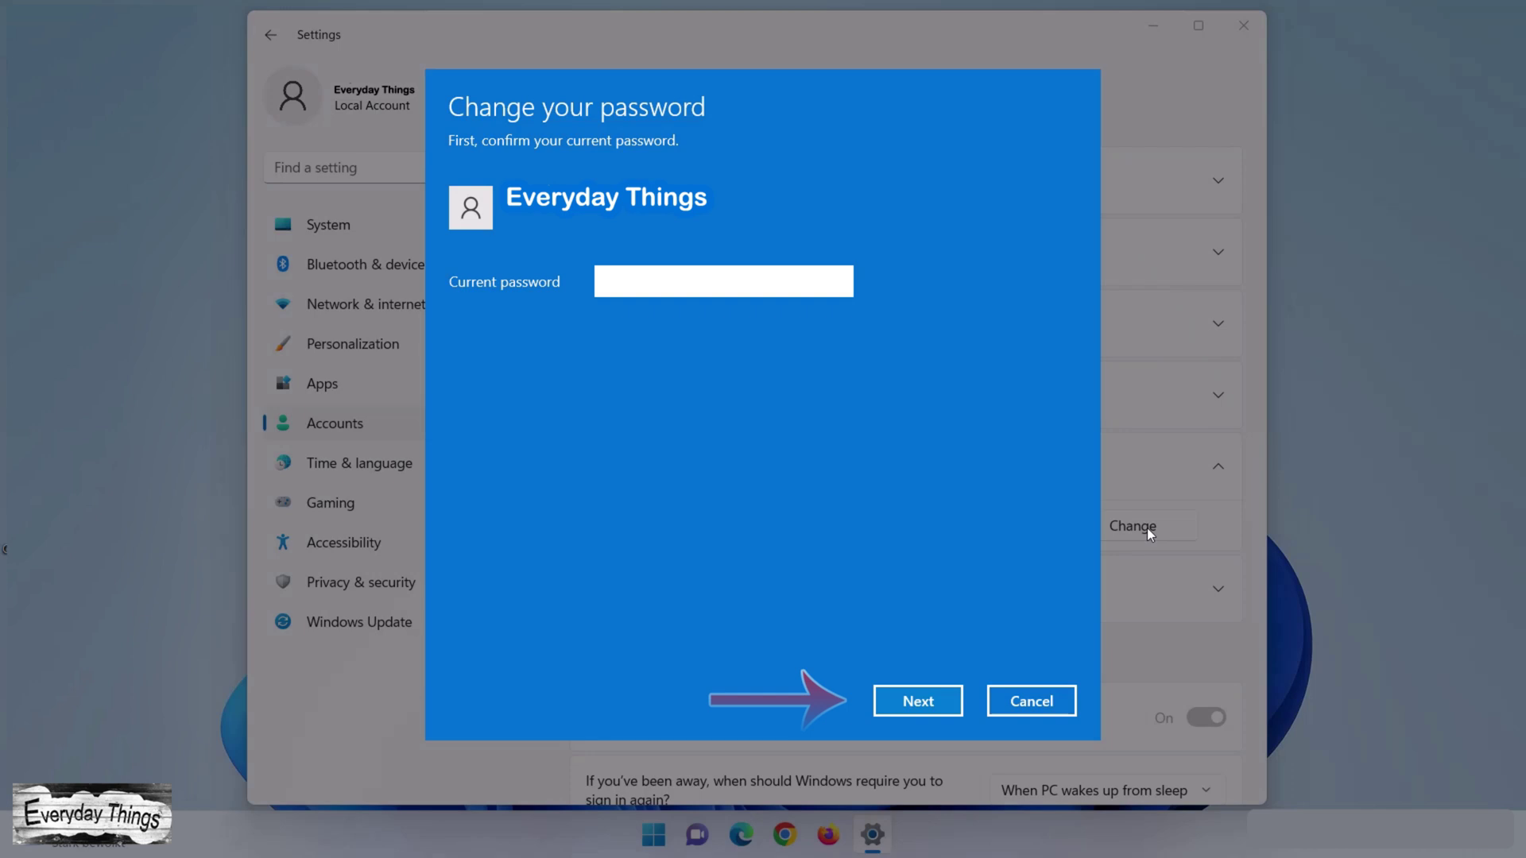
{"action": "type", "text": "••••"}
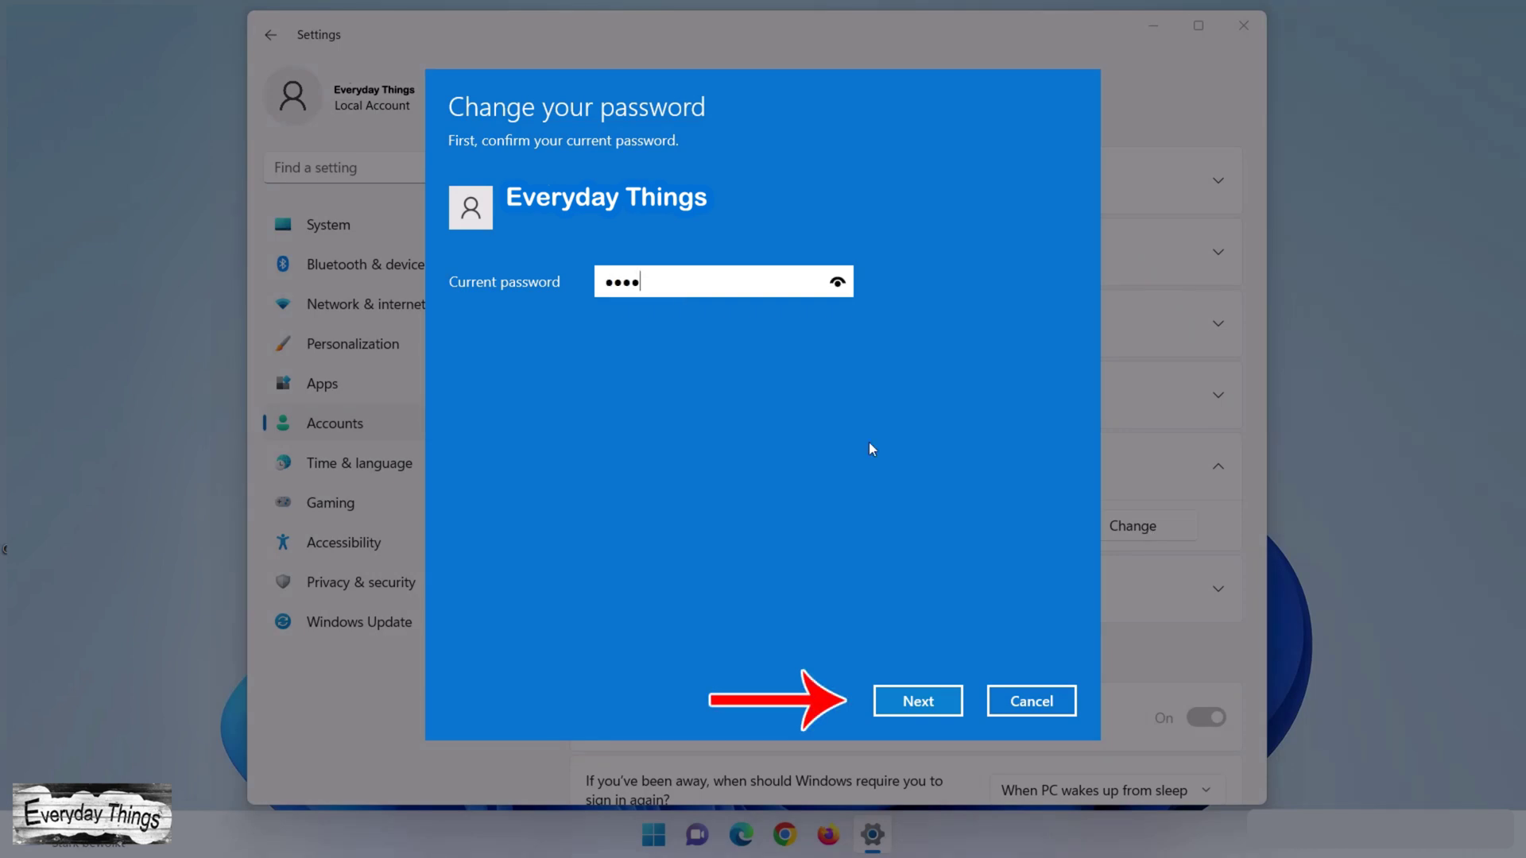
{"action": "left_click", "coordinate": [920, 703]}
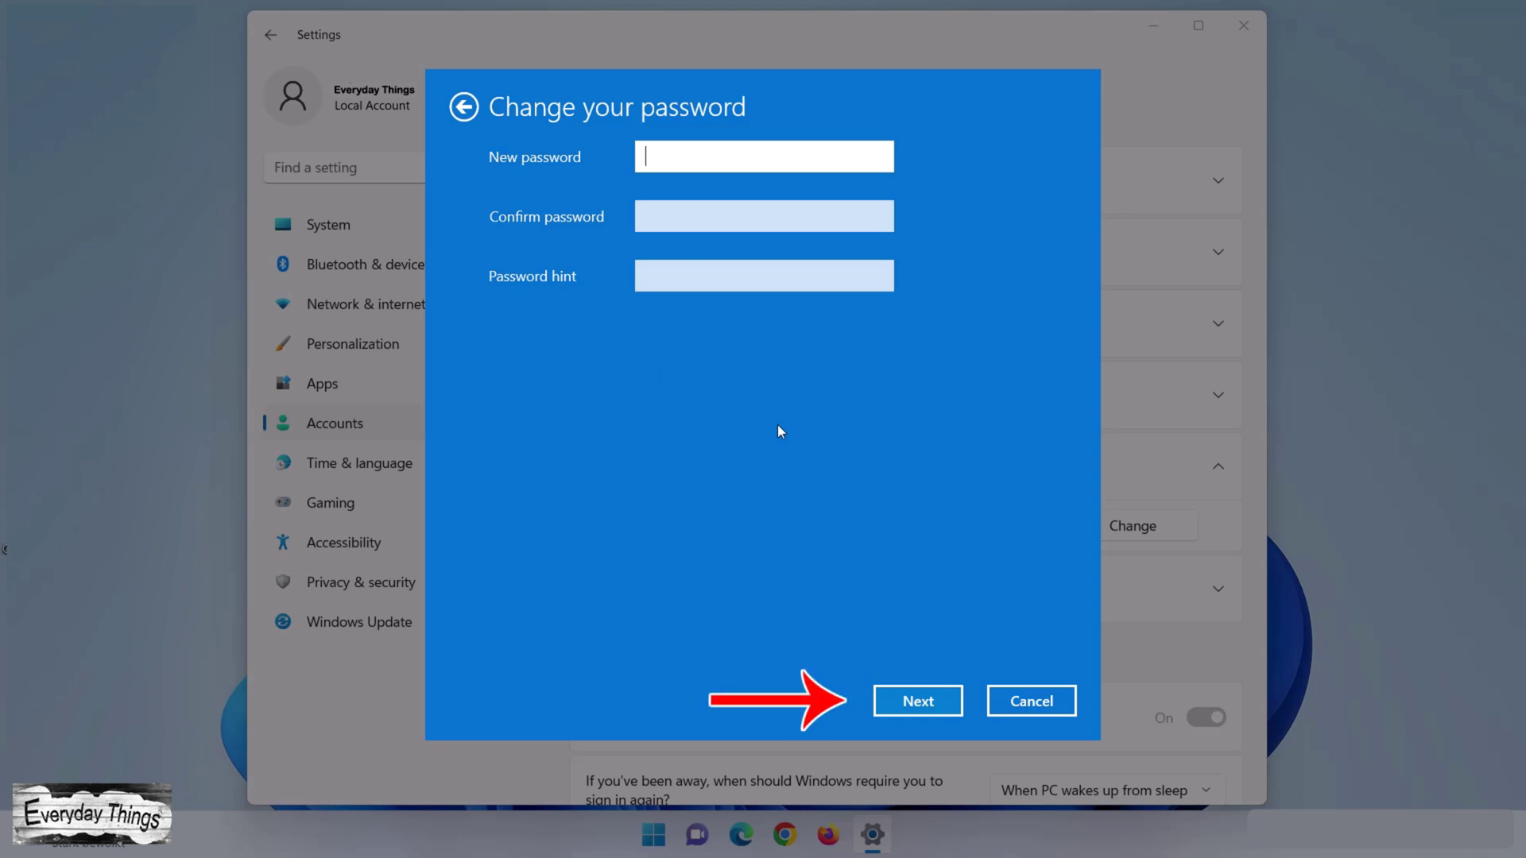
Submit blank new password, confirmation and hint fields, then finish the change
{"action": "left_click", "coordinate": [932, 709]}
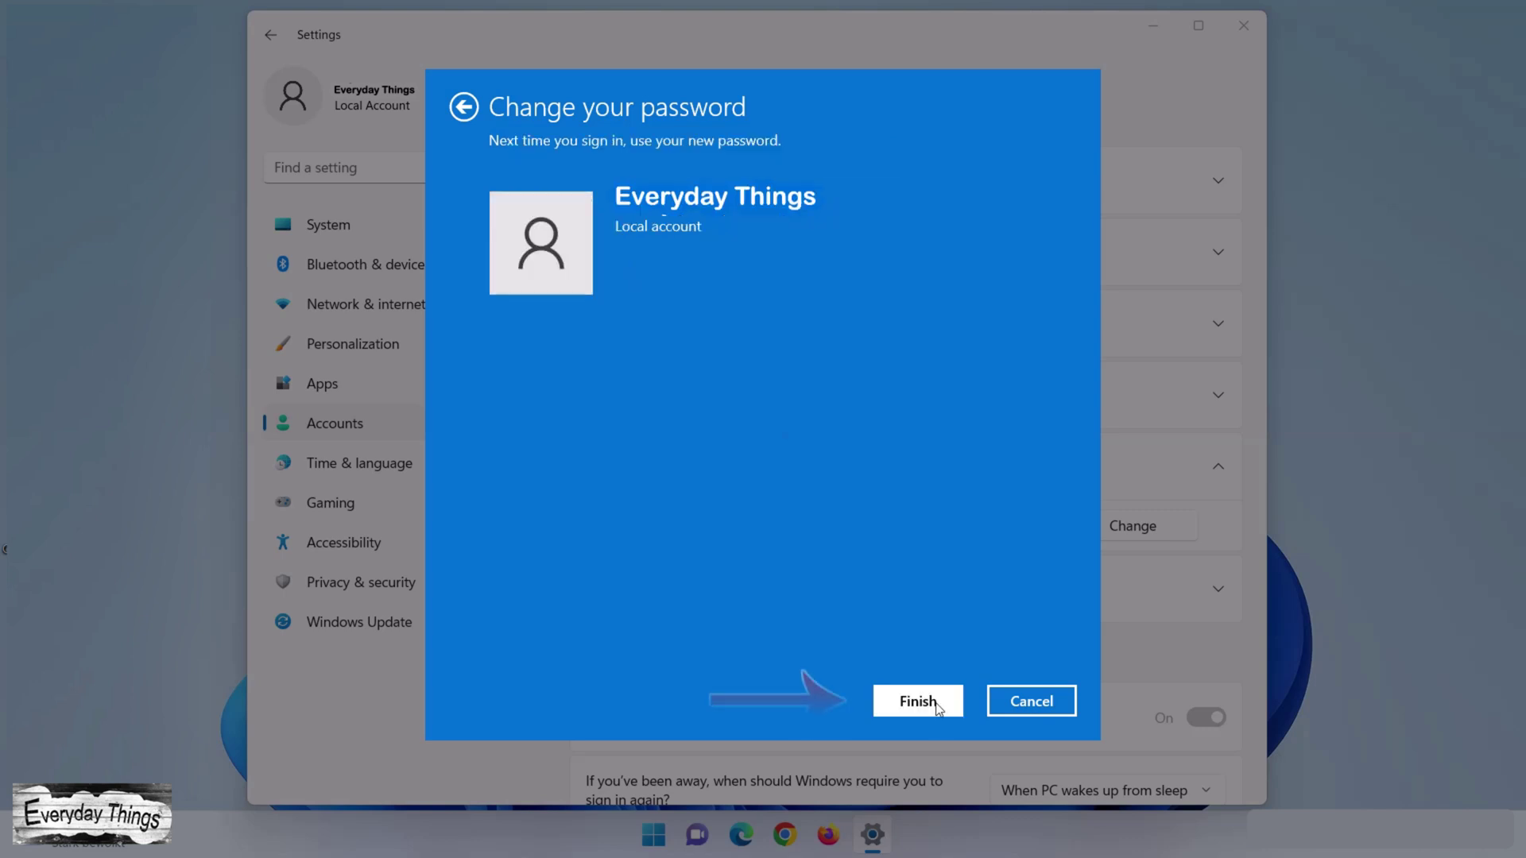
{"action": "left_click", "coordinate": [937, 707]}
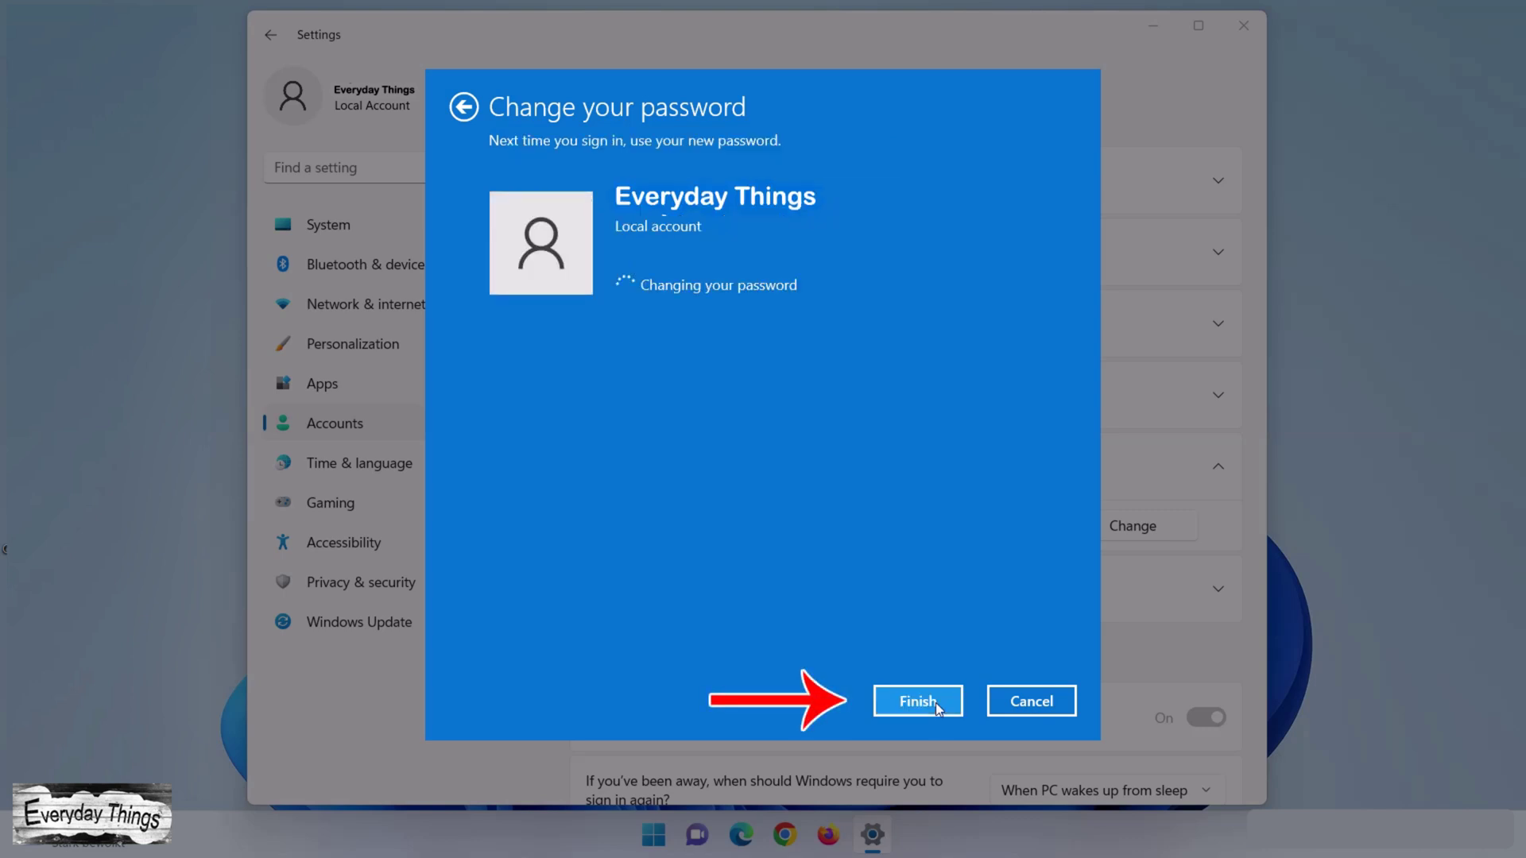